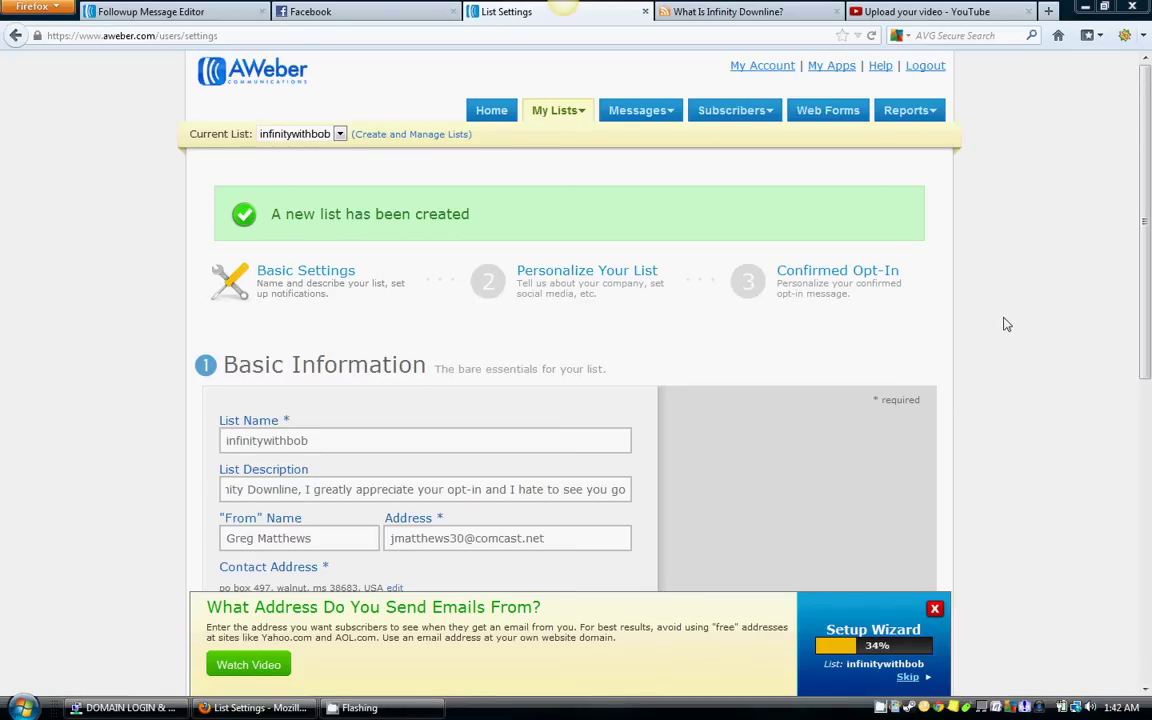
Open the Follow Up messages page for the infinitywithbob list and examine its Campaign Sharing options
{"action": "mouse_move", "coordinate": [672, 112]}
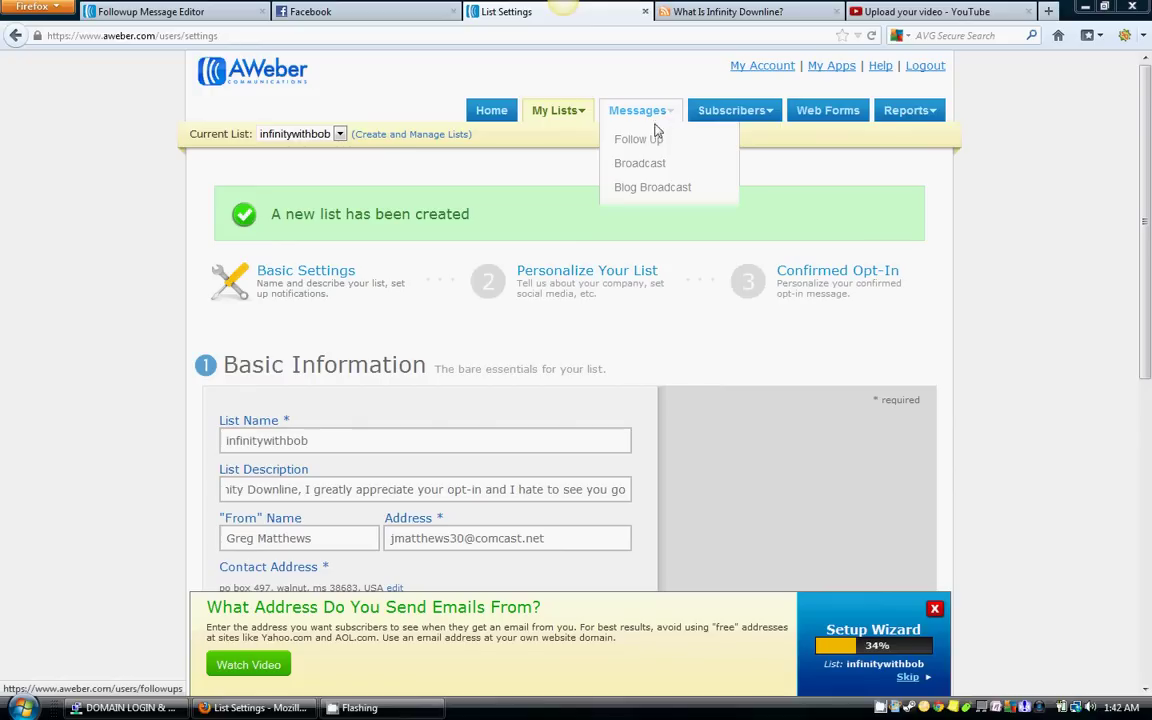
{"action": "left_click", "coordinate": [643, 142]}
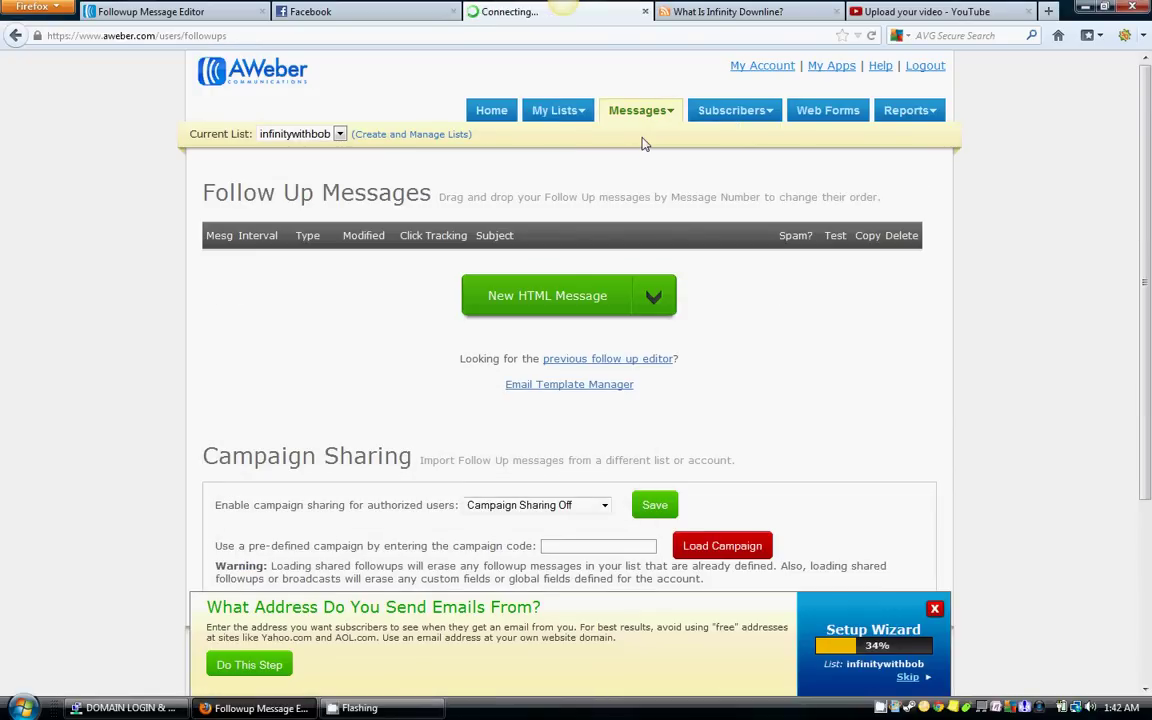
{"action": "scroll", "coordinate": [1046, 334], "scroll_direction": "down", "scroll_amount": 2}
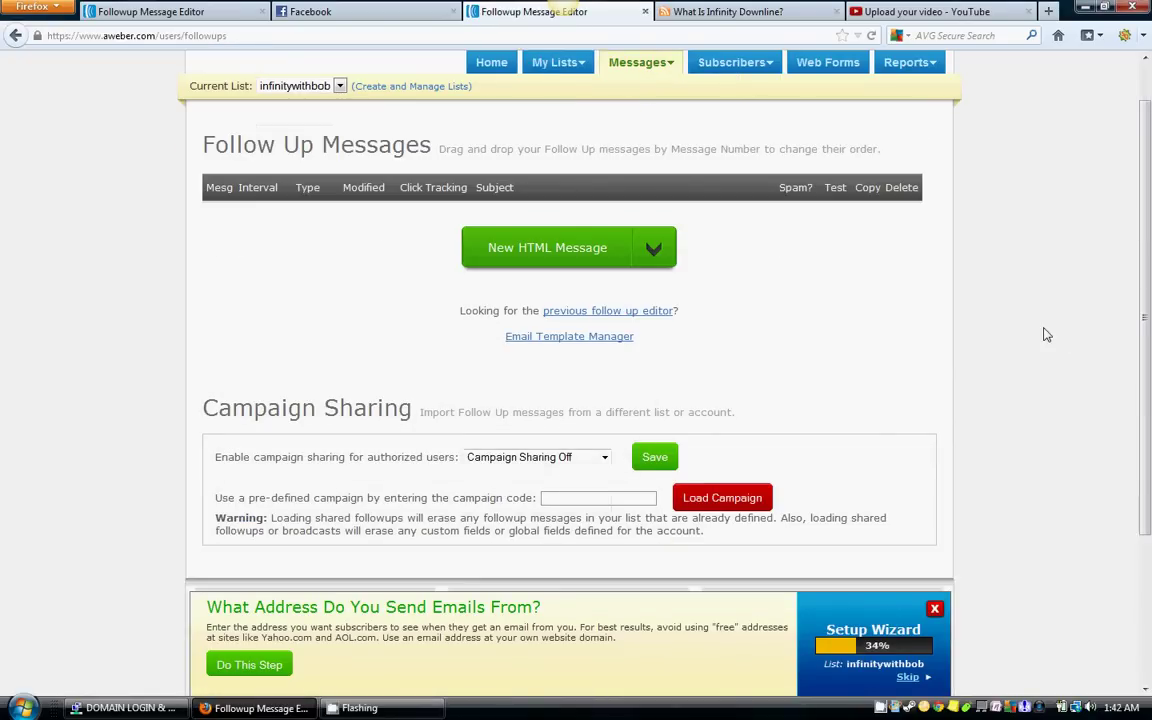
{"action": "scroll", "coordinate": [1046, 331], "scroll_direction": "up", "scroll_amount": 2}
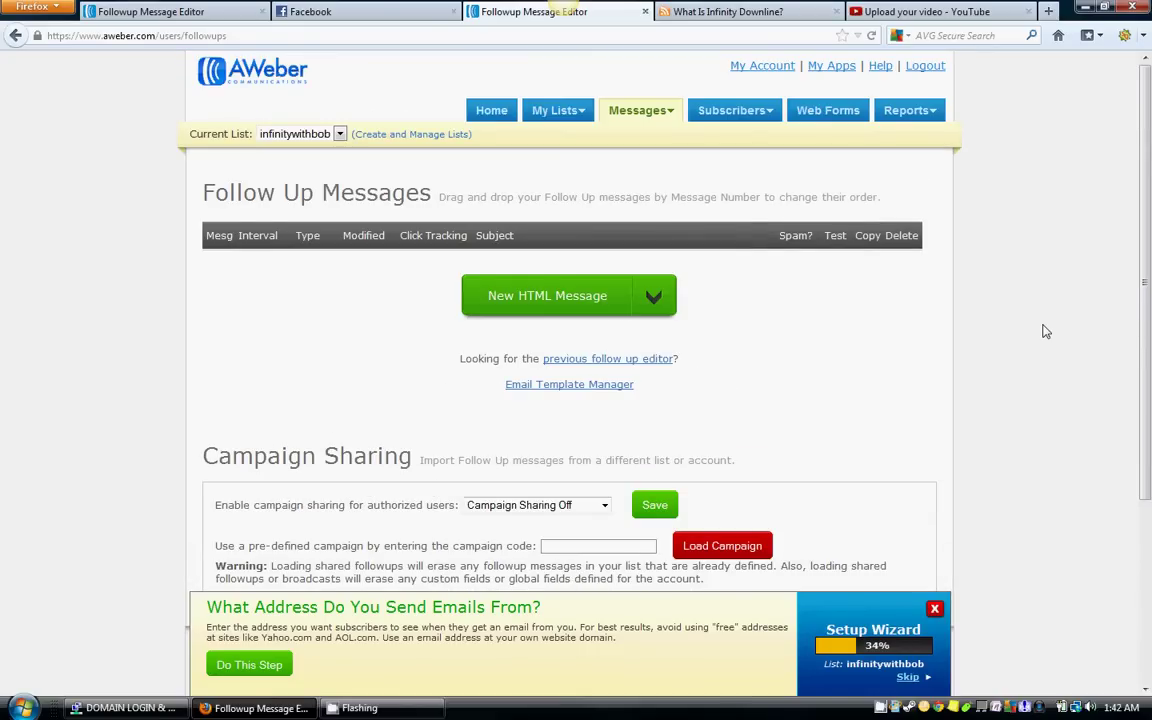
{"action": "scroll", "coordinate": [1046, 331], "scroll_direction": "down", "scroll_amount": 2}
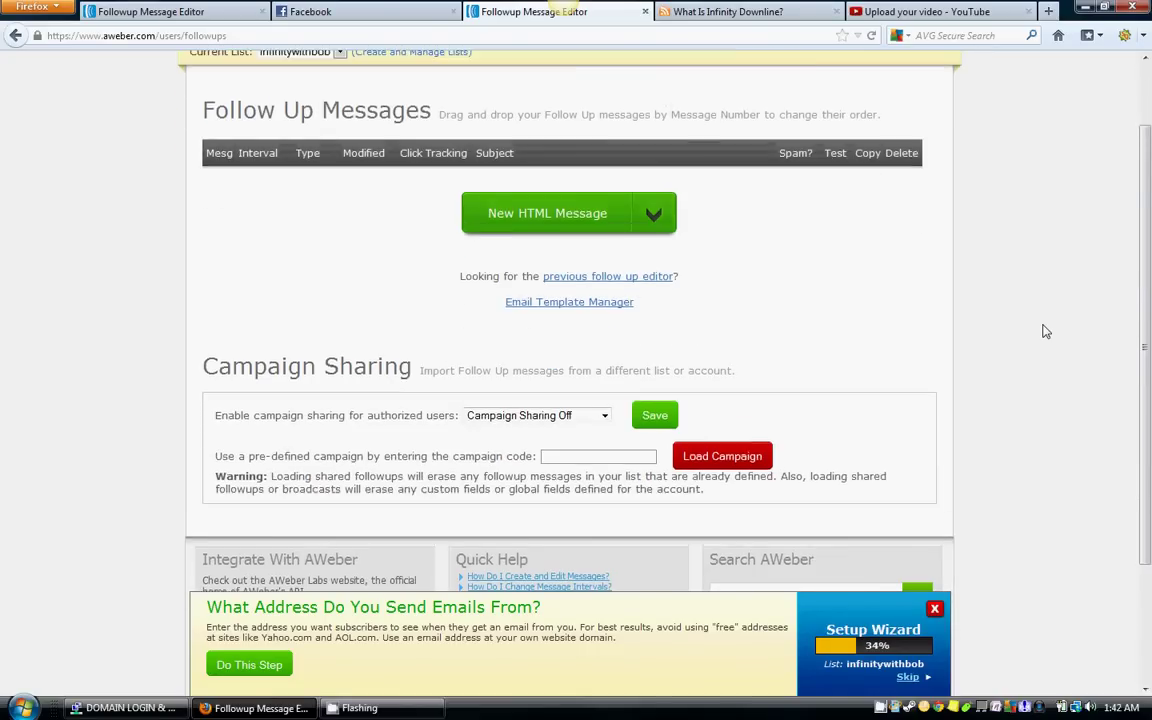
{"action": "scroll", "coordinate": [1046, 331], "scroll_direction": "up", "scroll_amount": 2}
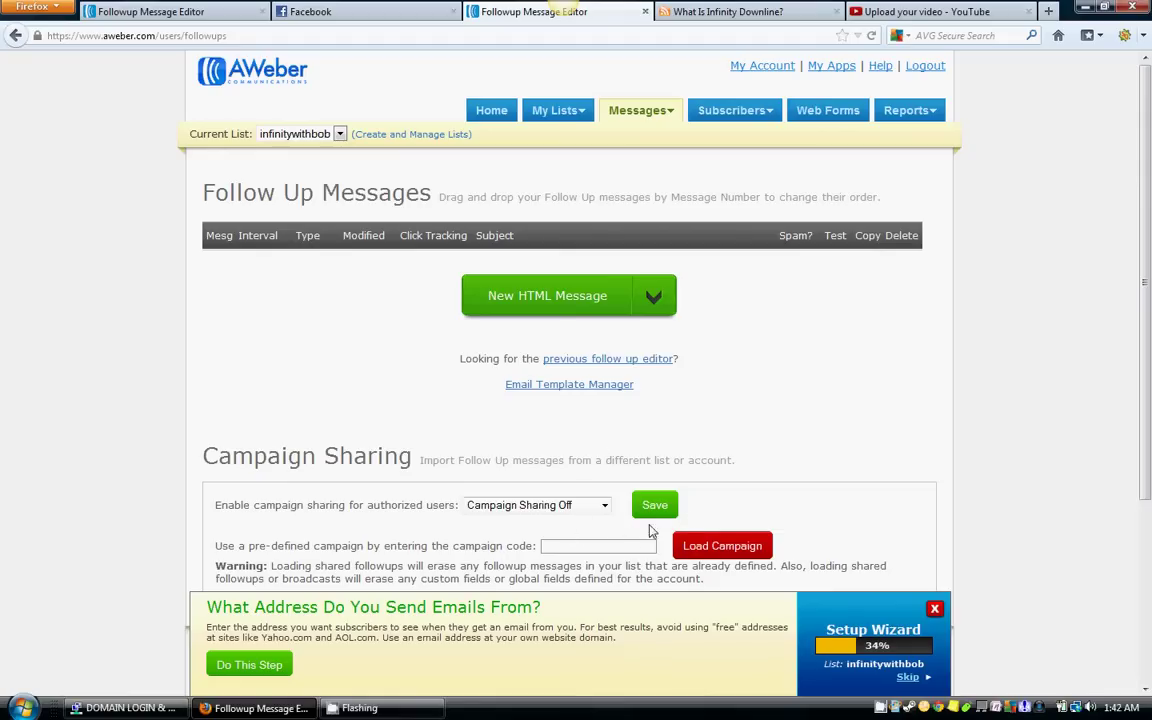
{"action": "left_click", "coordinate": [566, 546]}
Switch the current list to infinityjames and copy its shared campaign code from the Campaign Sharing section
{"action": "left_click", "coordinate": [340, 134]}
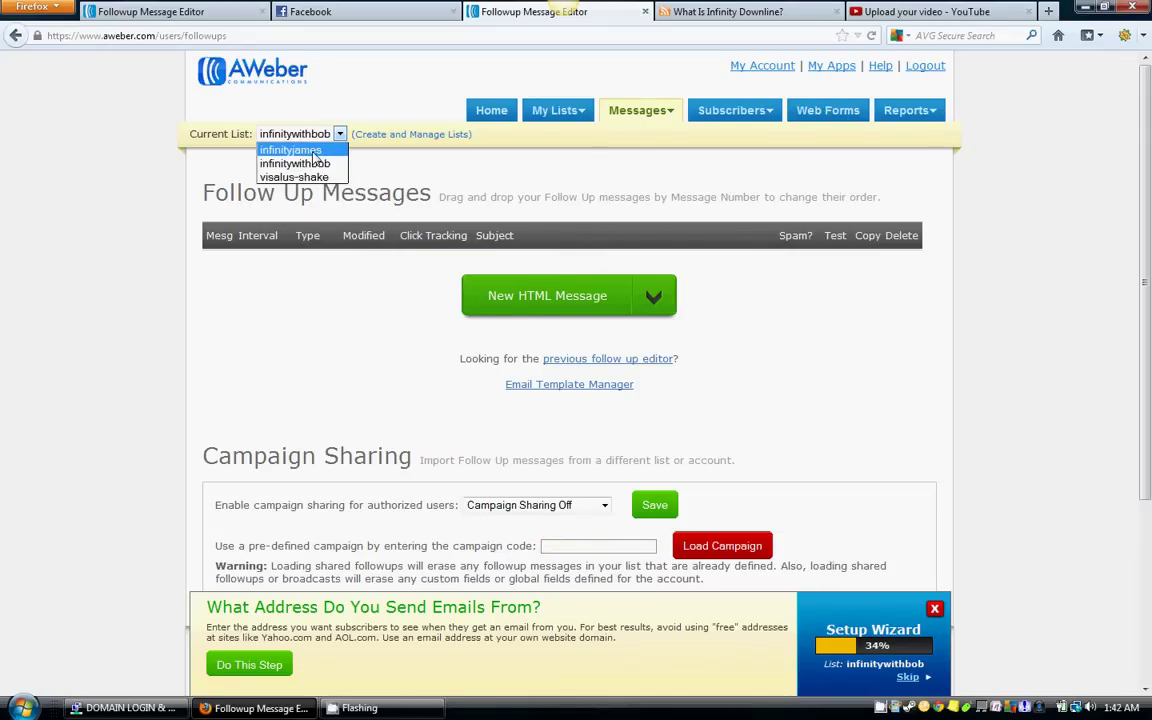
{"action": "left_click", "coordinate": [314, 150]}
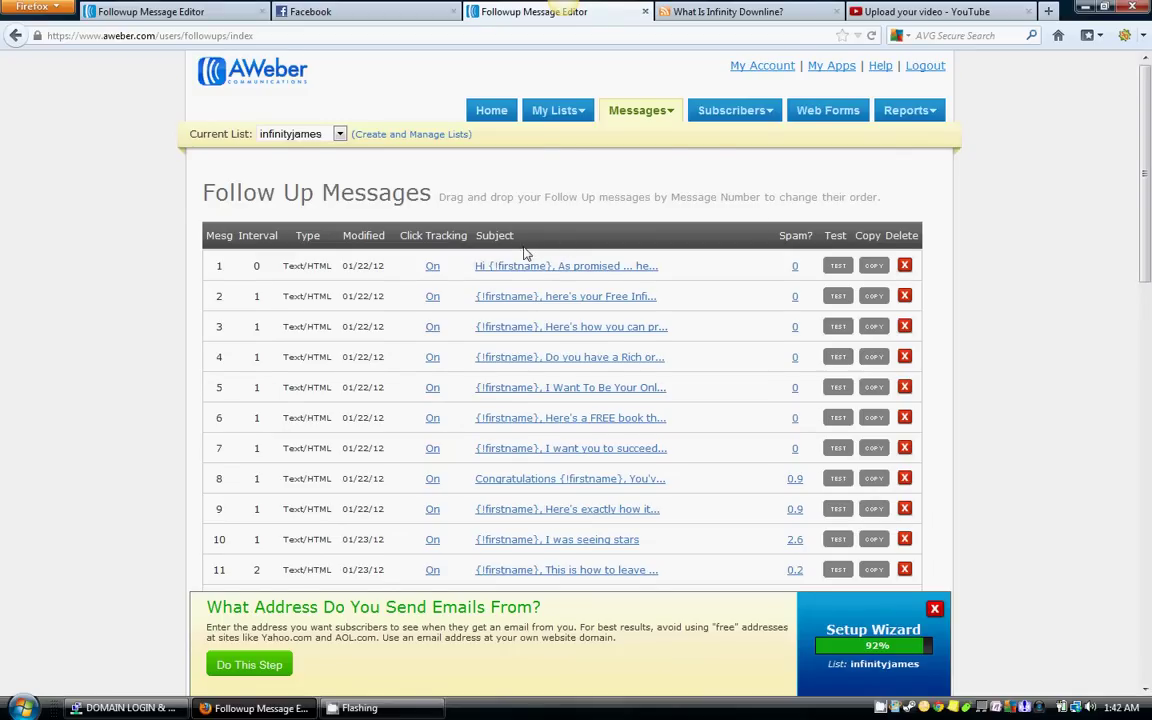
{"action": "scroll", "coordinate": [527, 249], "scroll_direction": "down", "scroll_amount": 3}
{"action": "scroll", "coordinate": [634, 220], "scroll_direction": "down", "scroll_amount": 8}
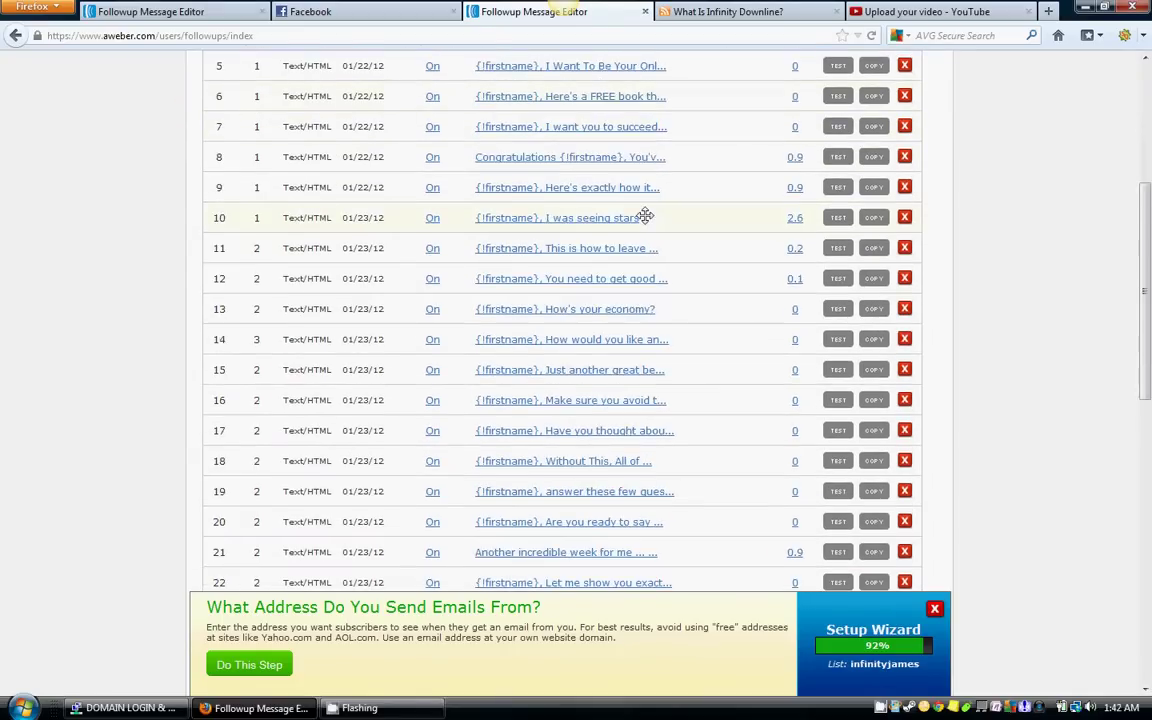
{"action": "scroll", "coordinate": [634, 220], "scroll_direction": "down", "scroll_amount": 5}
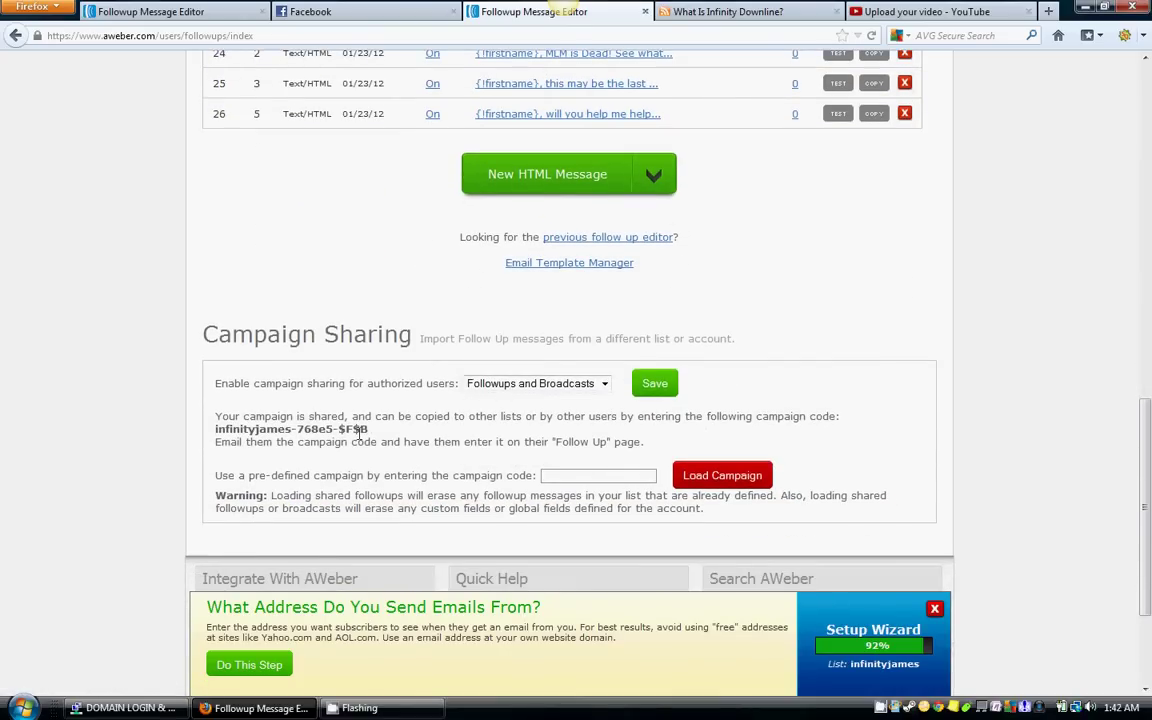
{"action": "left_click_drag", "start_coordinate": [372, 429], "coordinate": [213, 432]}
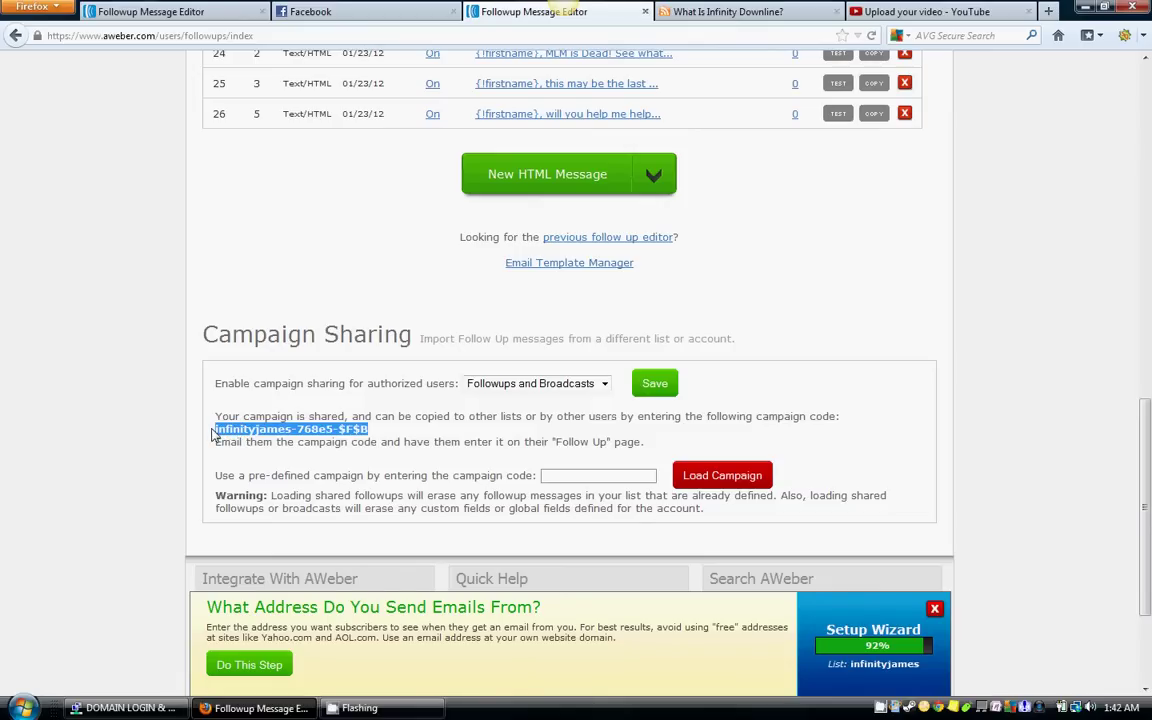
{"action": "right_click", "coordinate": [236, 429]}
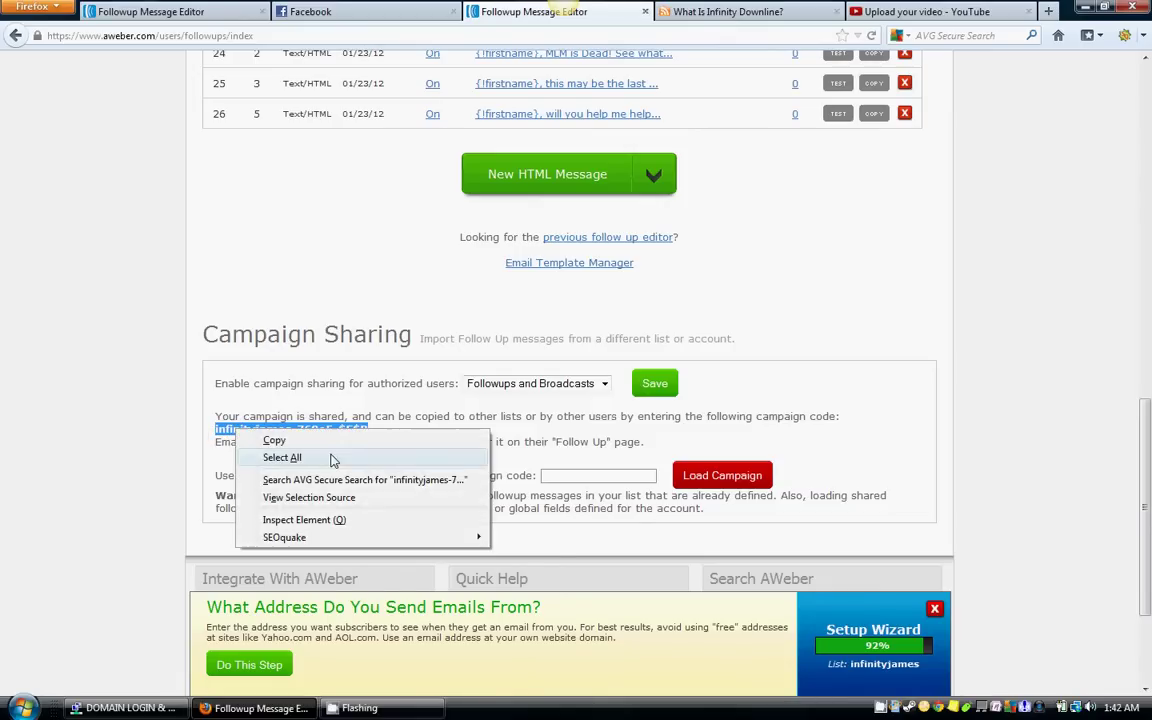
{"action": "left_click", "coordinate": [299, 444]}
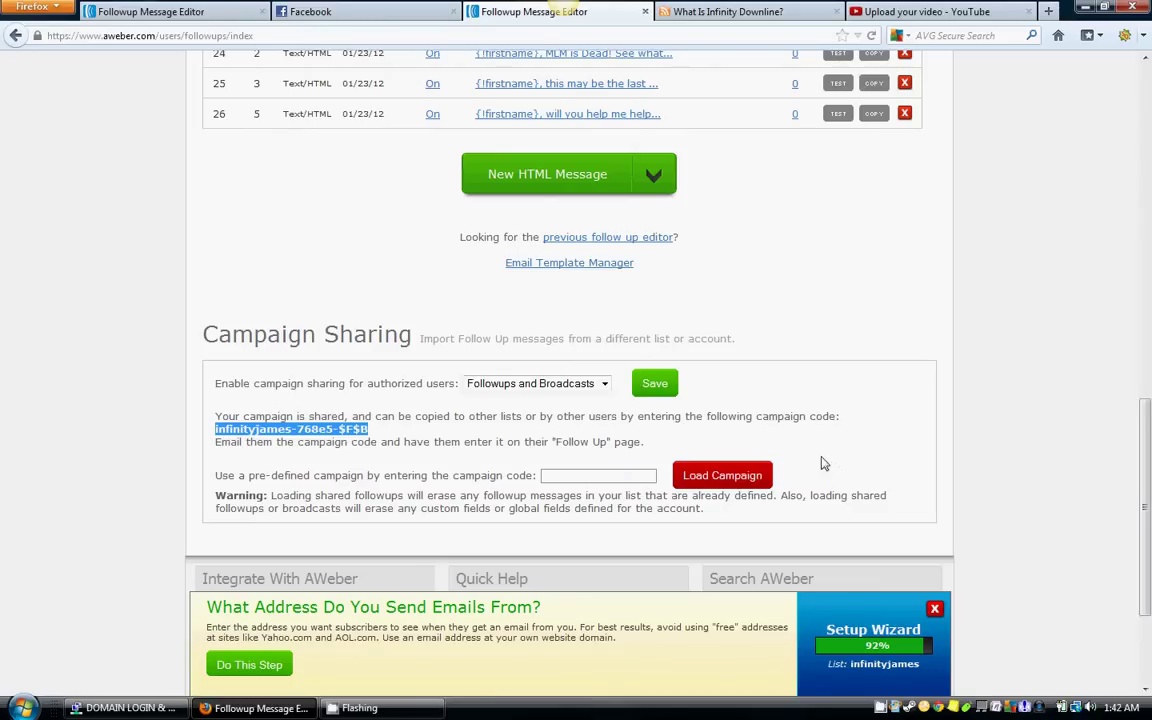
Switch back to the infinitywithbob list and load the pre-defined campaign using the copied campaign code
{"action": "scroll", "coordinate": [1054, 433], "scroll_direction": "up", "scroll_amount": 10}
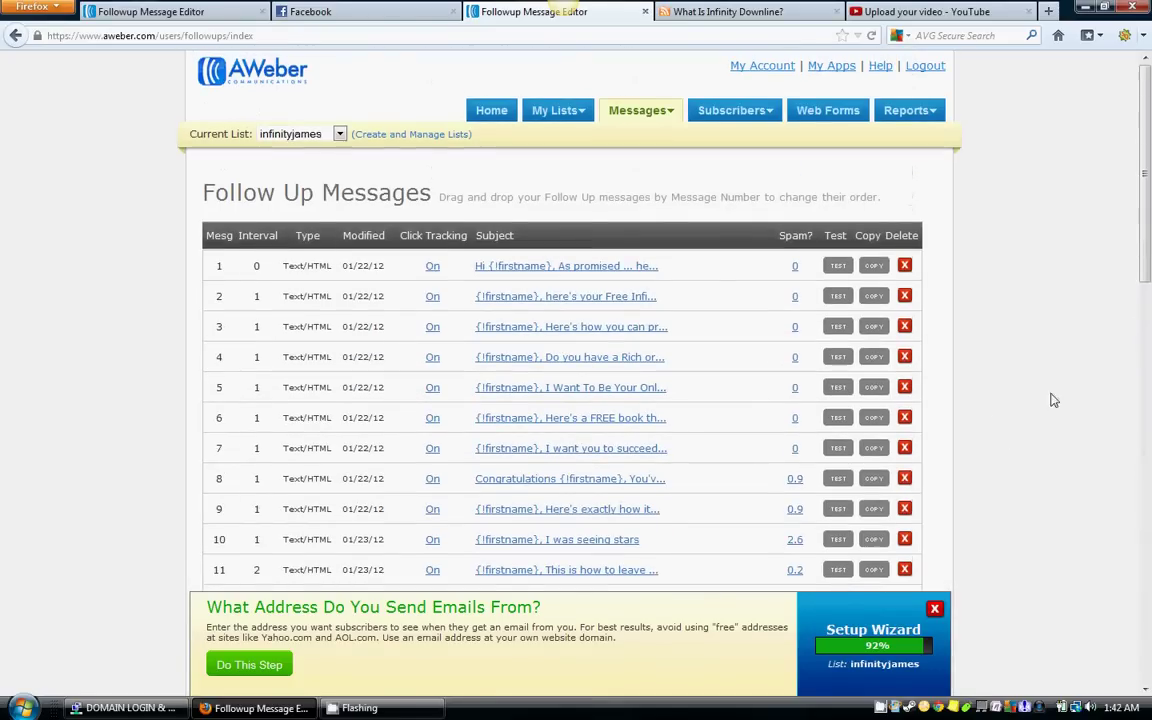
{"action": "left_click", "coordinate": [339, 134]}
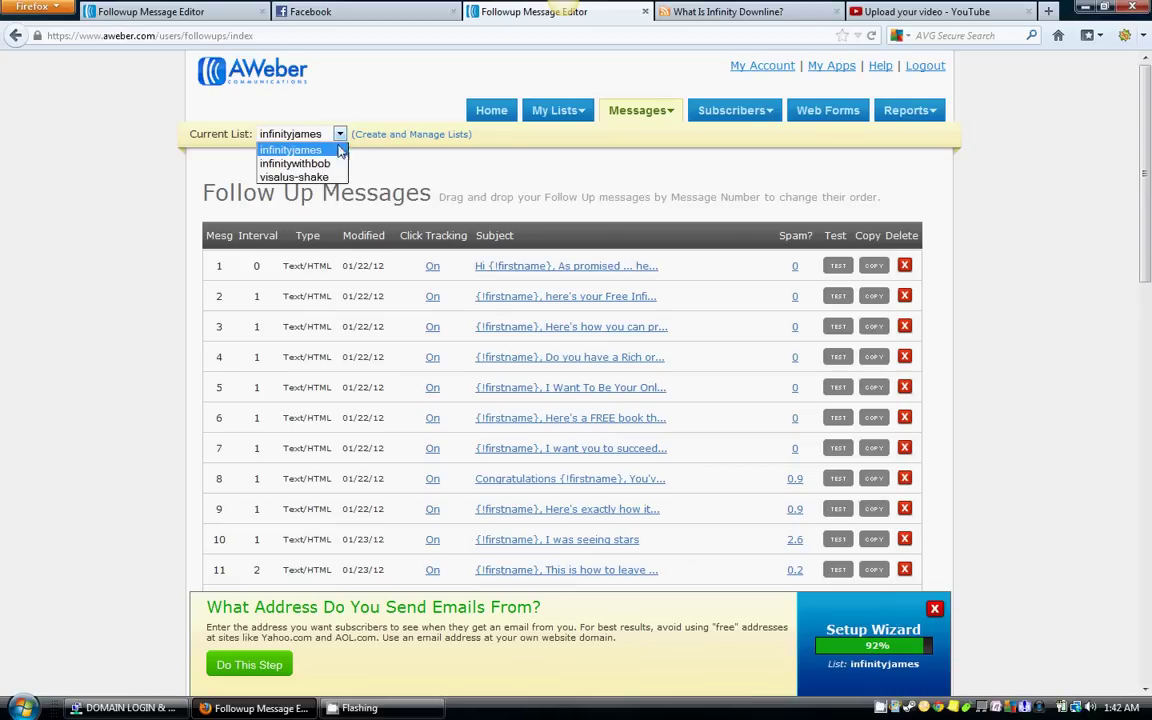
{"action": "left_click", "coordinate": [311, 157]}
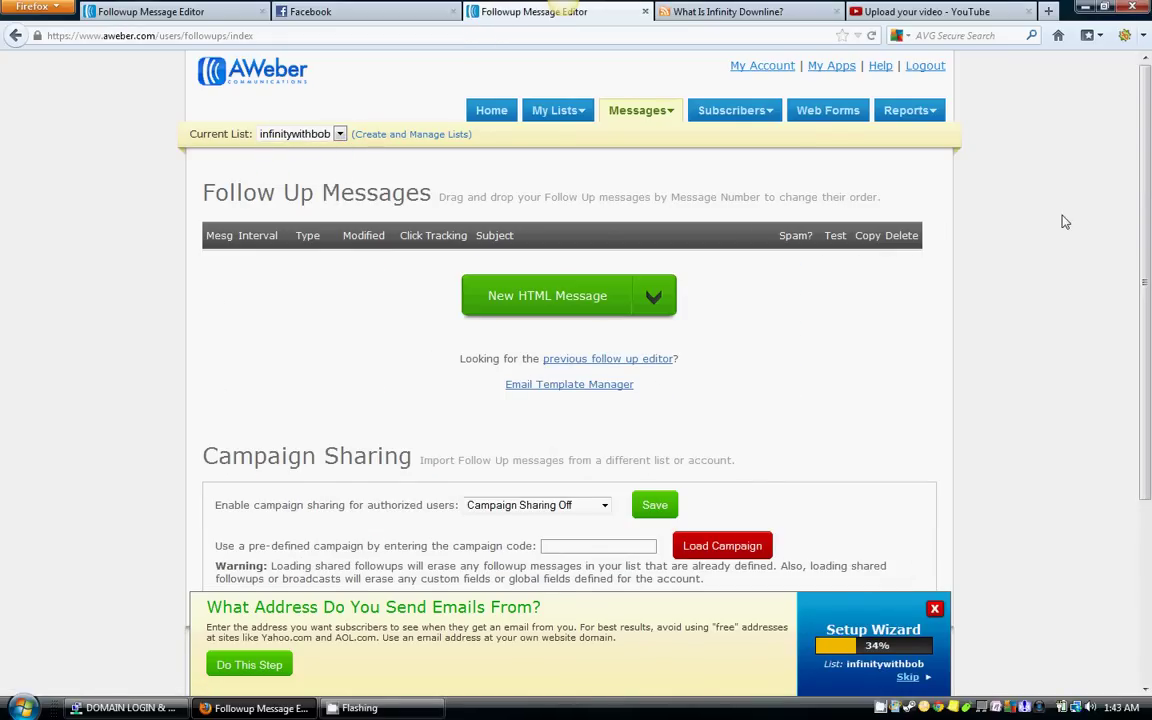
{"action": "scroll", "coordinate": [1070, 226], "scroll_direction": "down", "scroll_amount": 2}
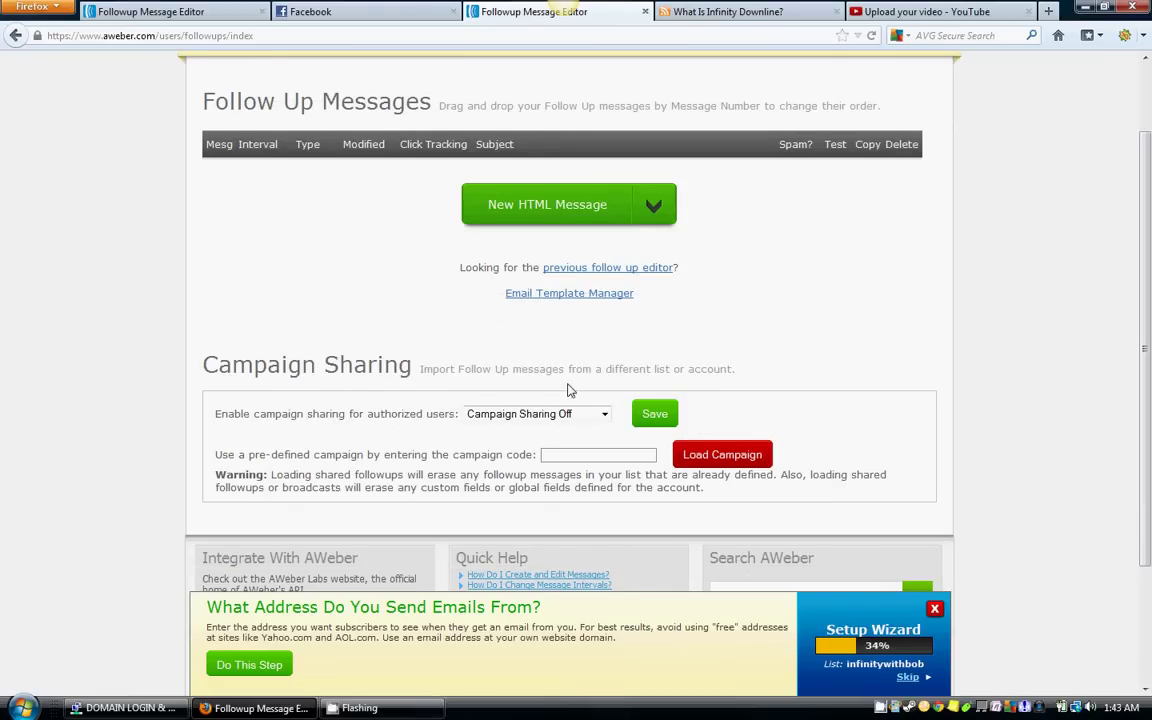
{"action": "left_click", "coordinate": [570, 455]}
{"action": "right_click", "coordinate": [570, 455]}
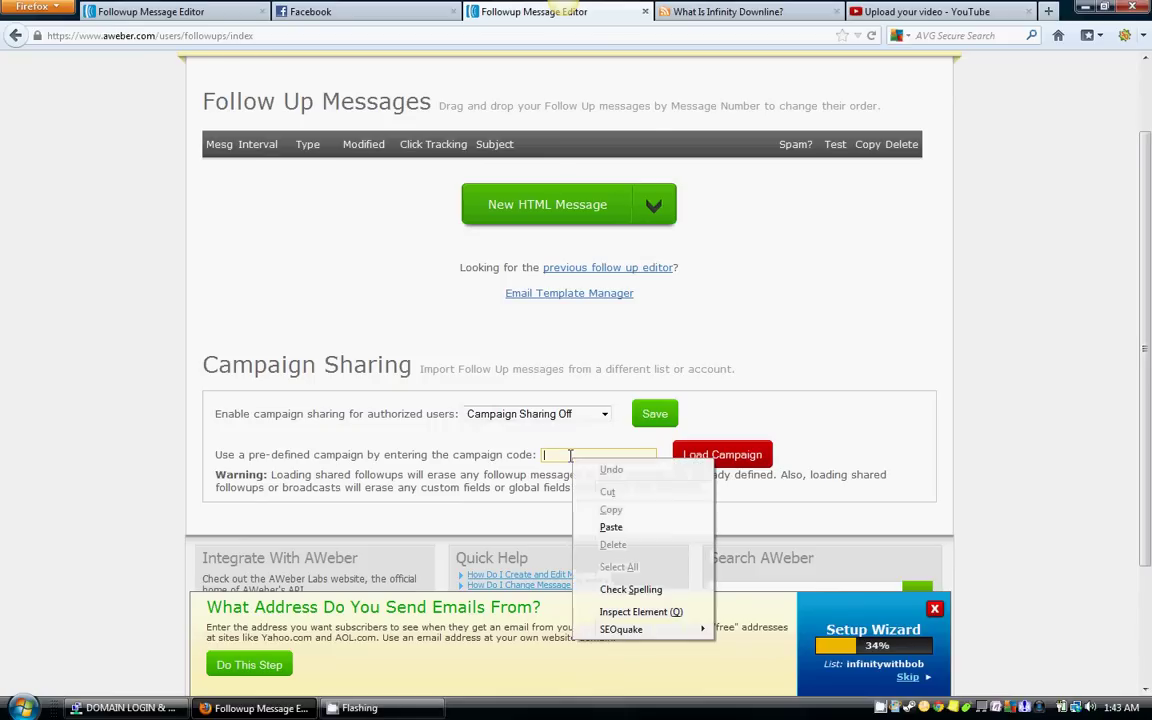
{"action": "left_click", "coordinate": [611, 527]}
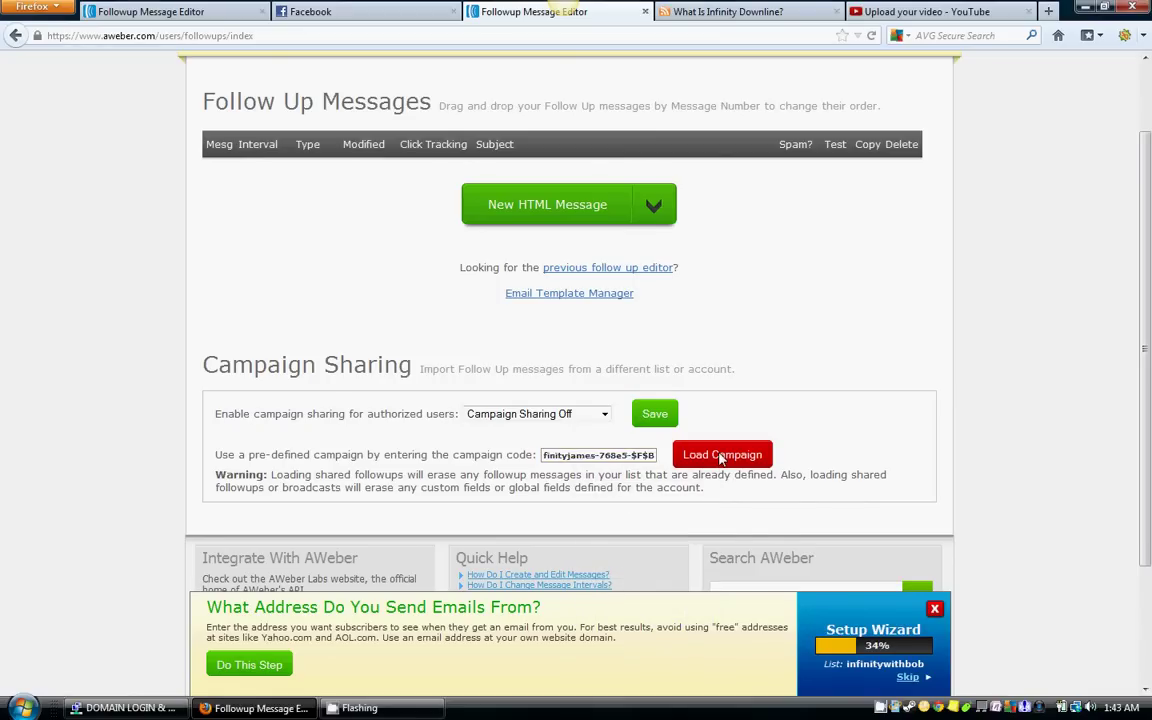
{"action": "left_click", "coordinate": [722, 455]}
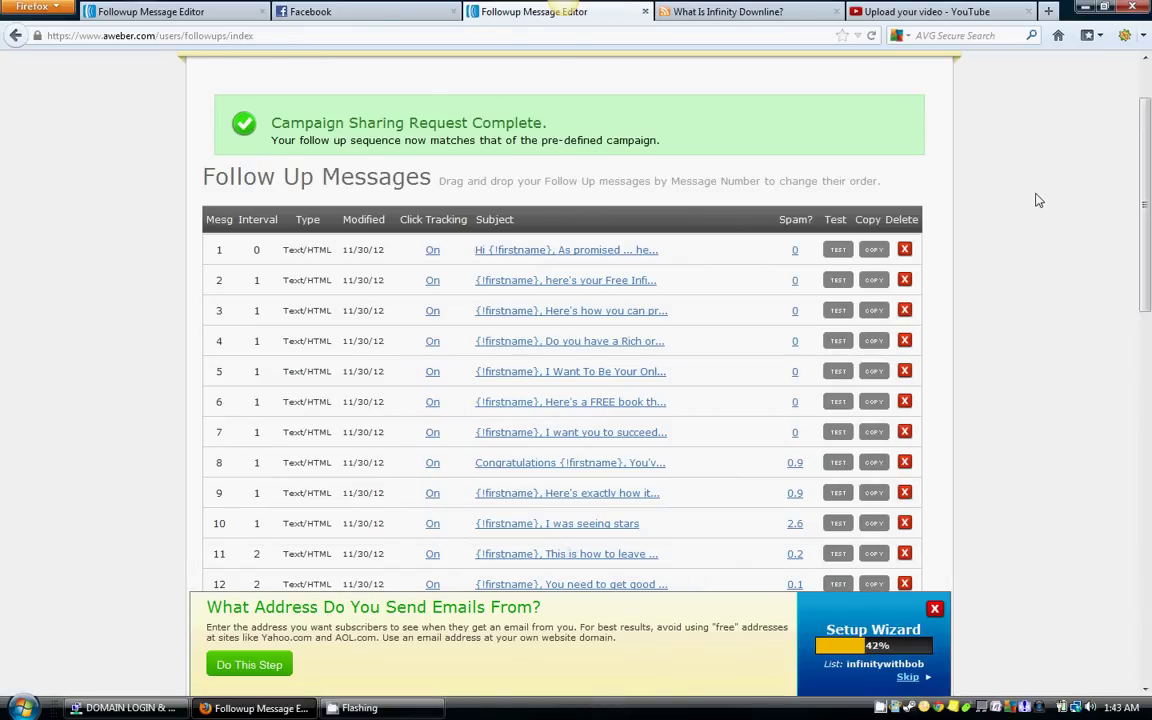
Look through the imported follow-up messages, checking their order, intervals and subjects down to the last one
{"action": "scroll", "coordinate": [1040, 204], "scroll_direction": "down", "scroll_amount": 8}
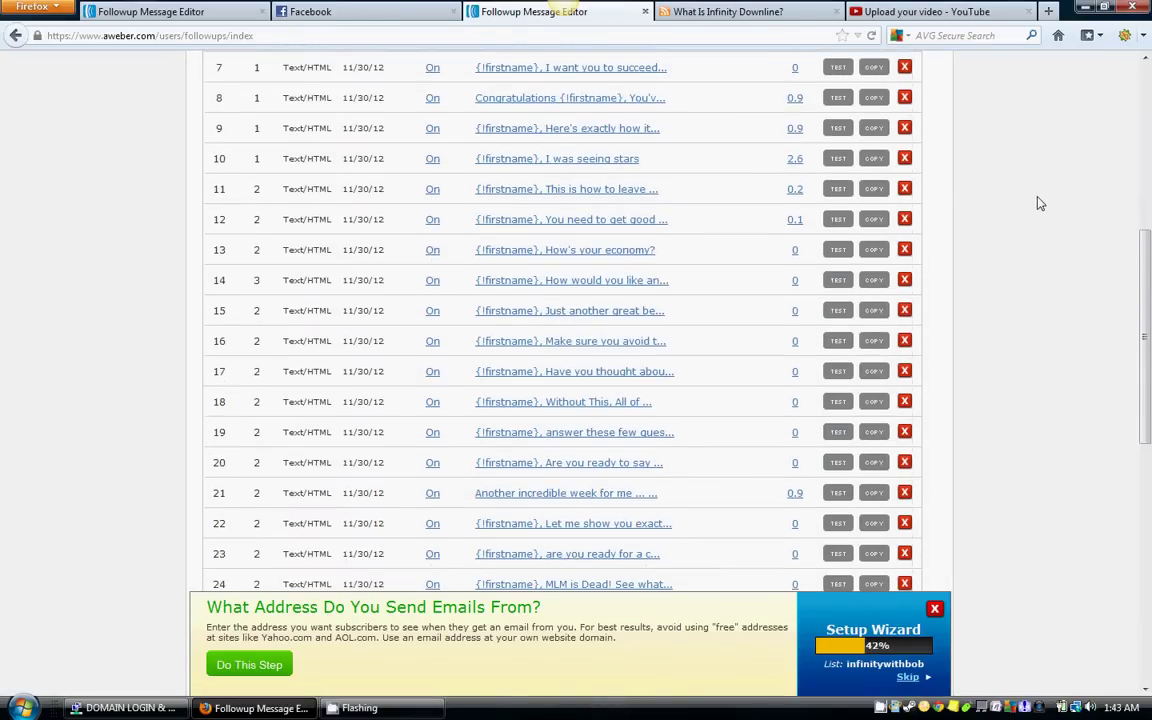
{"action": "scroll", "coordinate": [1040, 204], "scroll_direction": "down", "scroll_amount": 4}
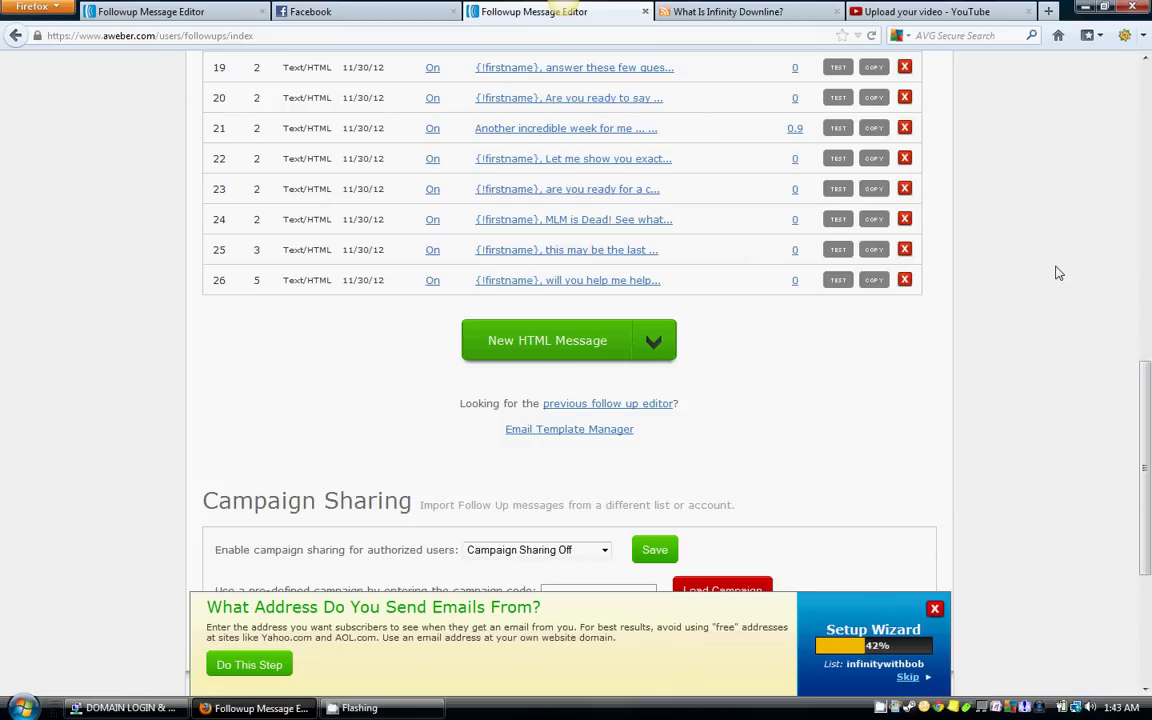
{"action": "scroll", "coordinate": [1041, 320], "scroll_direction": "up", "scroll_amount": 5}
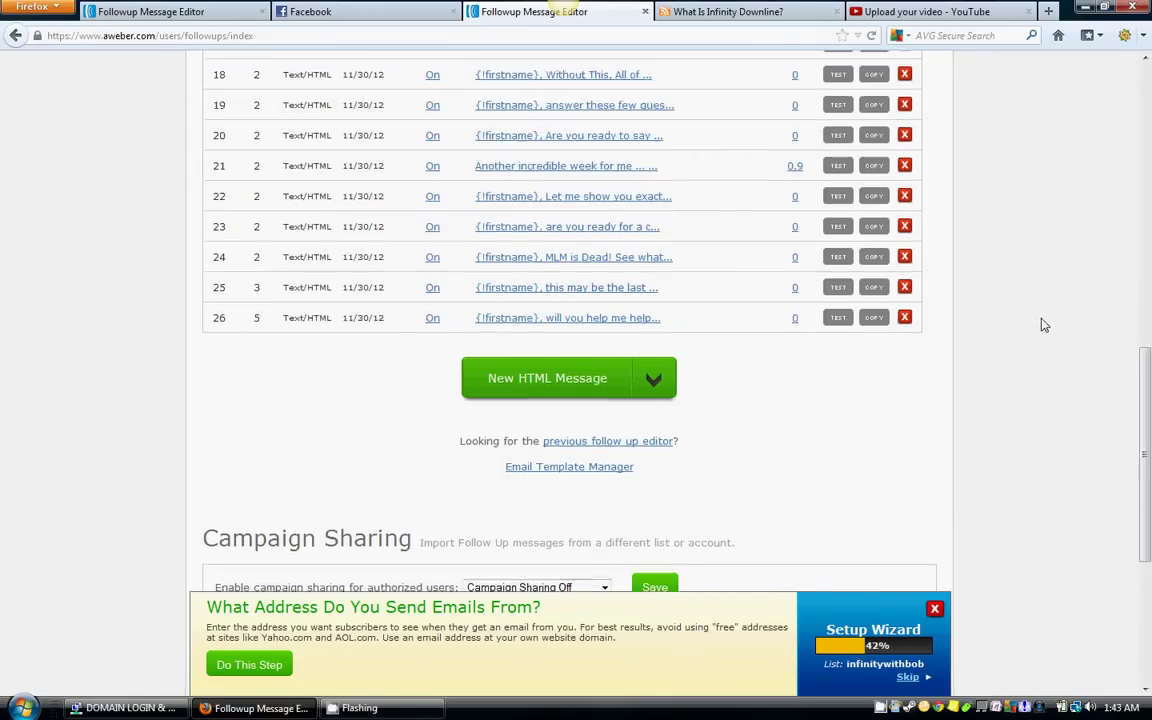
{"action": "scroll", "coordinate": [1052, 320], "scroll_direction": "up", "scroll_amount": 10}
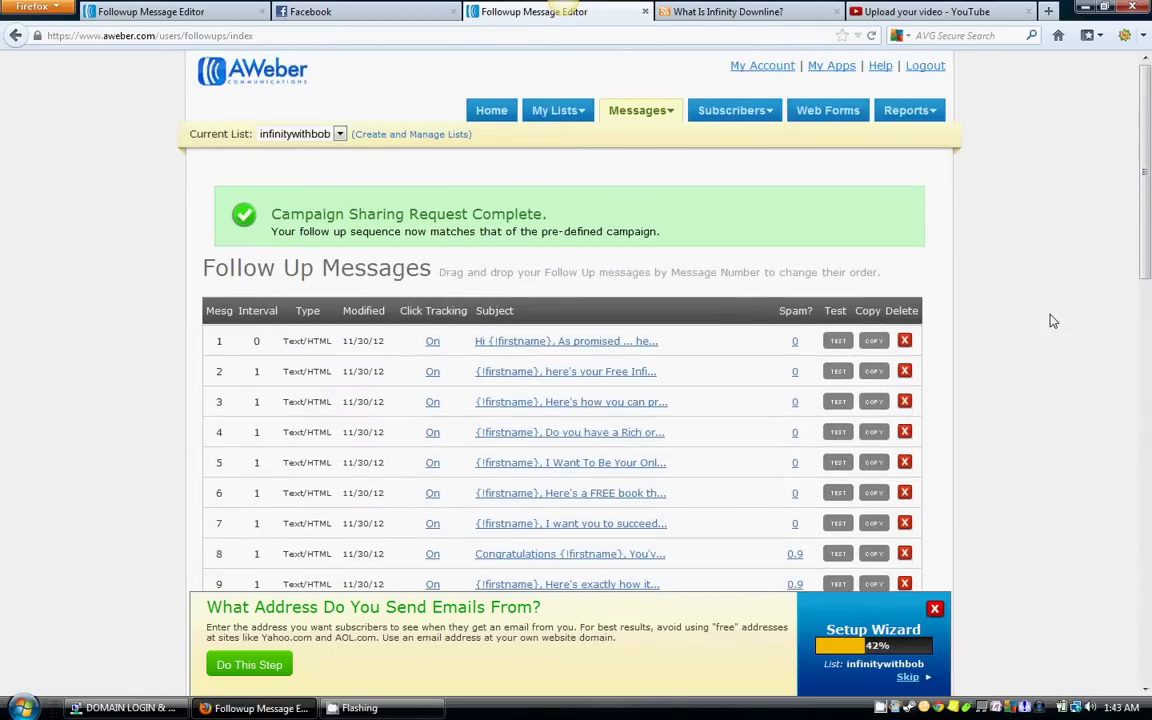
{"action": "scroll", "coordinate": [1052, 320], "scroll_direction": "down", "scroll_amount": 3}
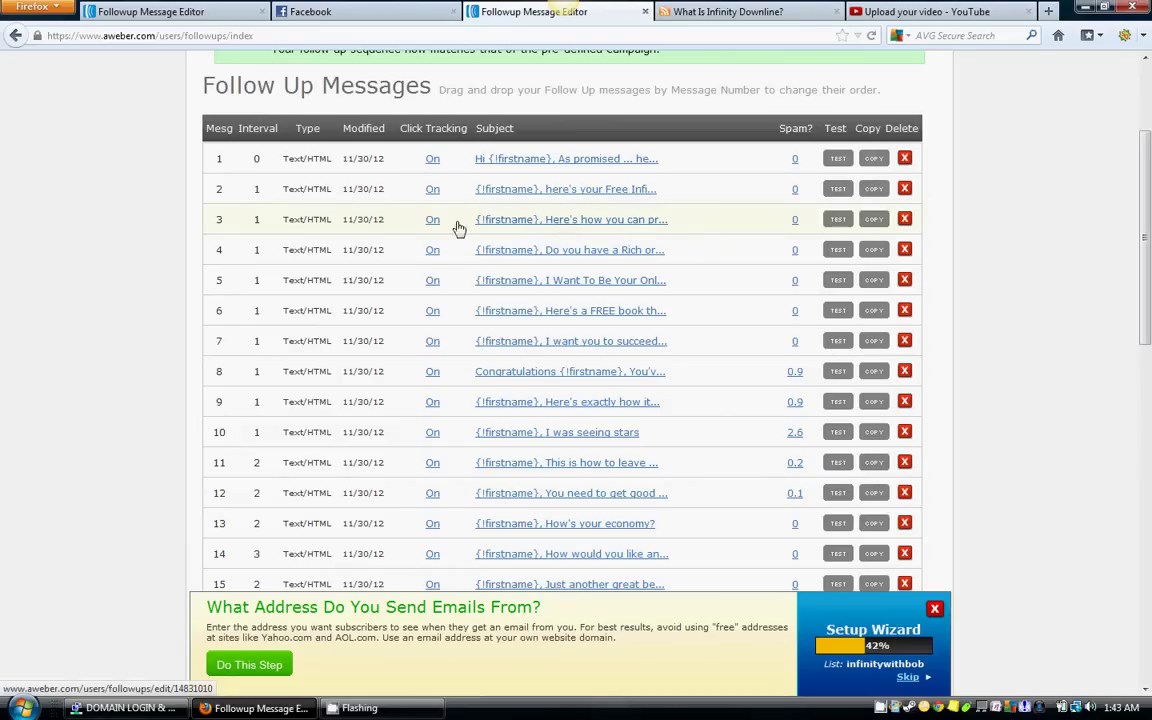
{"action": "scroll", "coordinate": [268, 217], "scroll_direction": "down", "scroll_amount": 5}
{"action": "scroll", "coordinate": [268, 217], "scroll_direction": "up", "scroll_amount": 5}
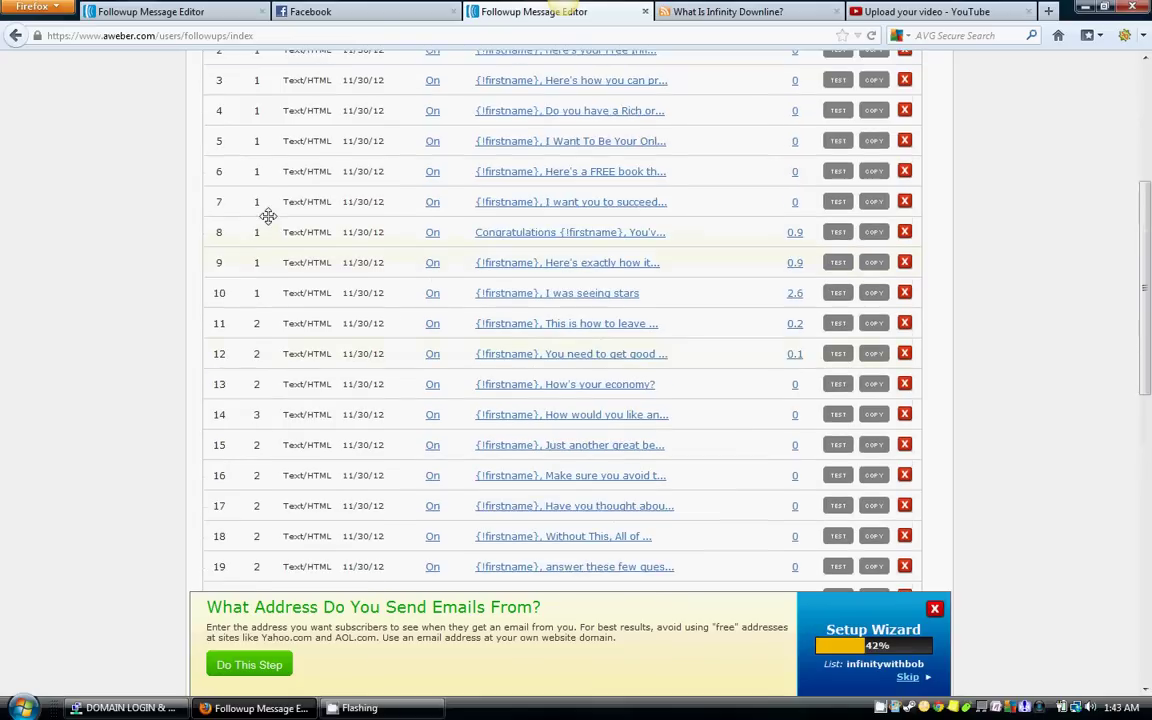
{"action": "scroll", "coordinate": [244, 170], "scroll_direction": "down", "scroll_amount": 5}
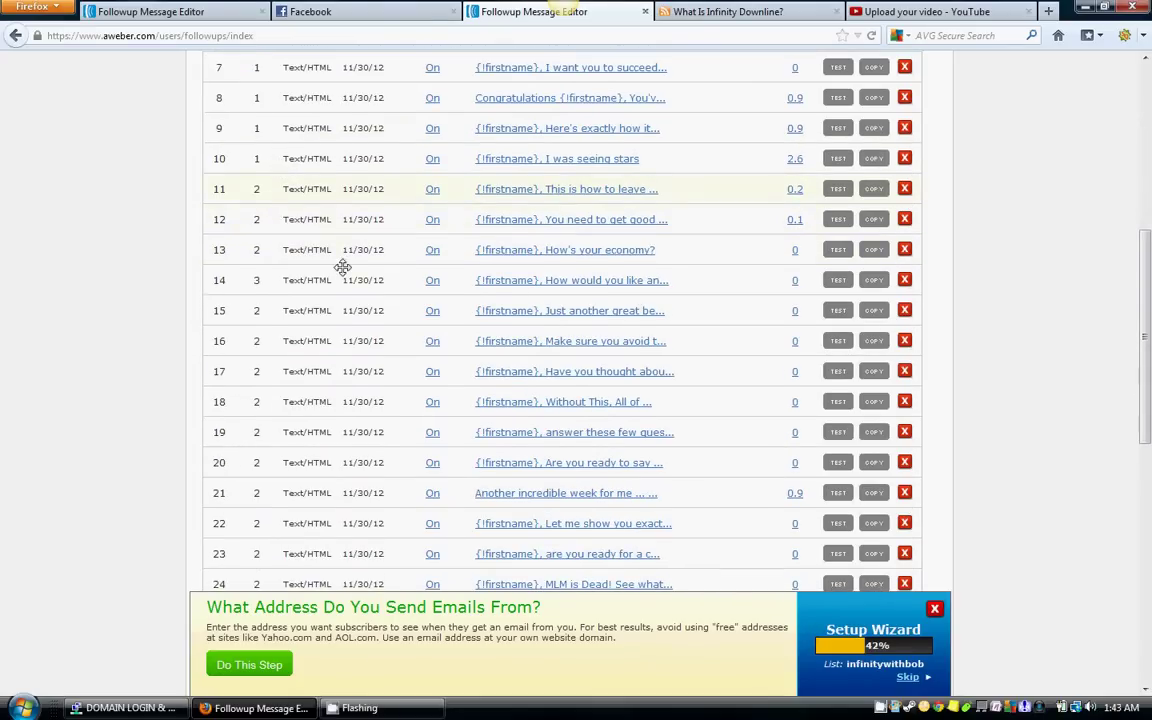
{"action": "scroll", "coordinate": [340, 270], "scroll_direction": "down", "scroll_amount": 3}
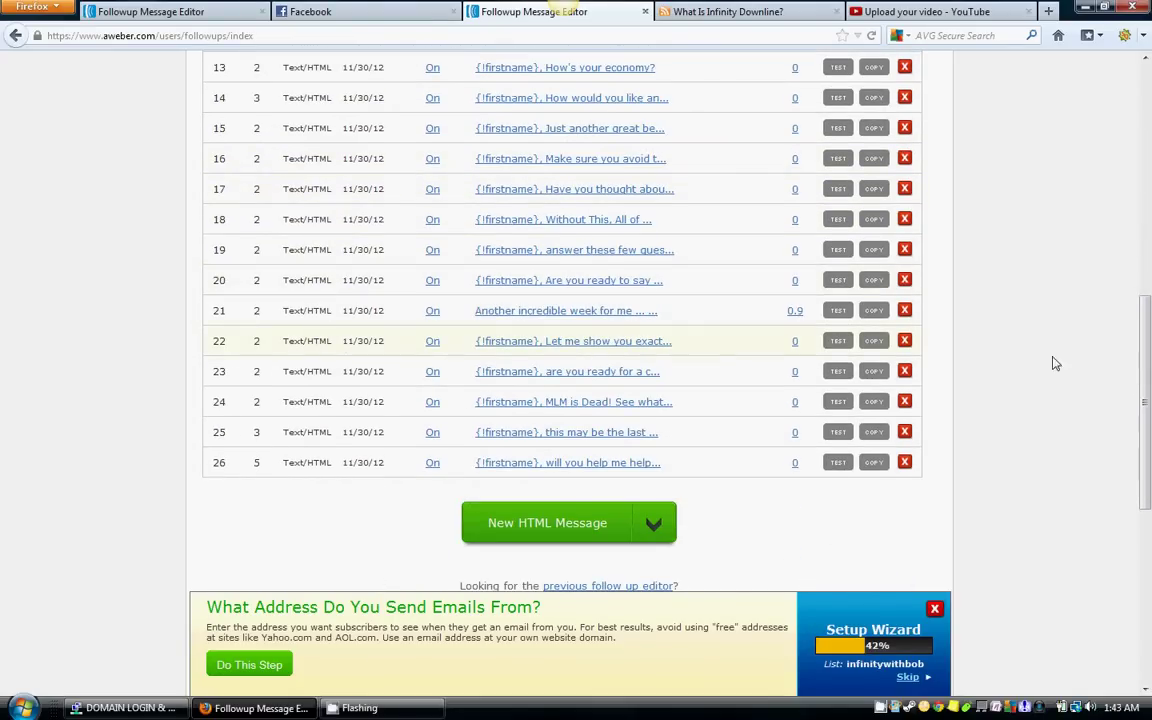
{"action": "scroll", "coordinate": [1005, 388], "scroll_direction": "up", "scroll_amount": 10}
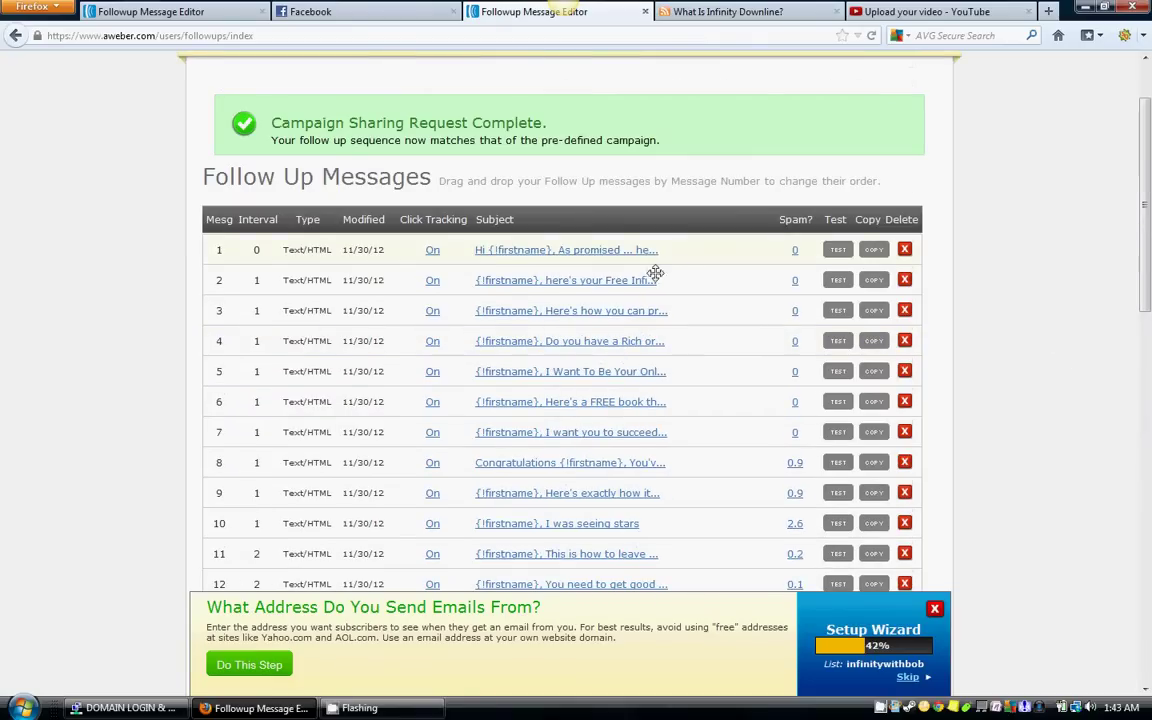
Open follow-up message 3, "Here's how you can profit from this bad economy", and examine its HTML body text and links
{"action": "left_click", "coordinate": [571, 320]}
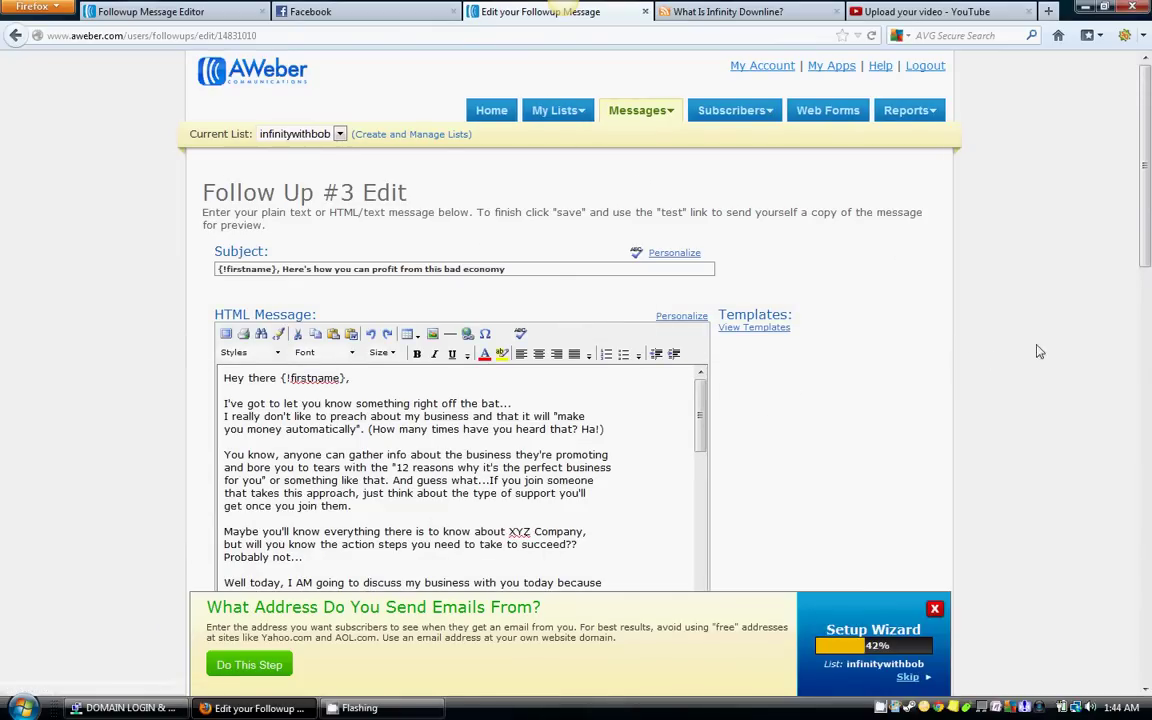
{"action": "scroll", "coordinate": [1000, 324], "scroll_direction": "down", "scroll_amount": 2}
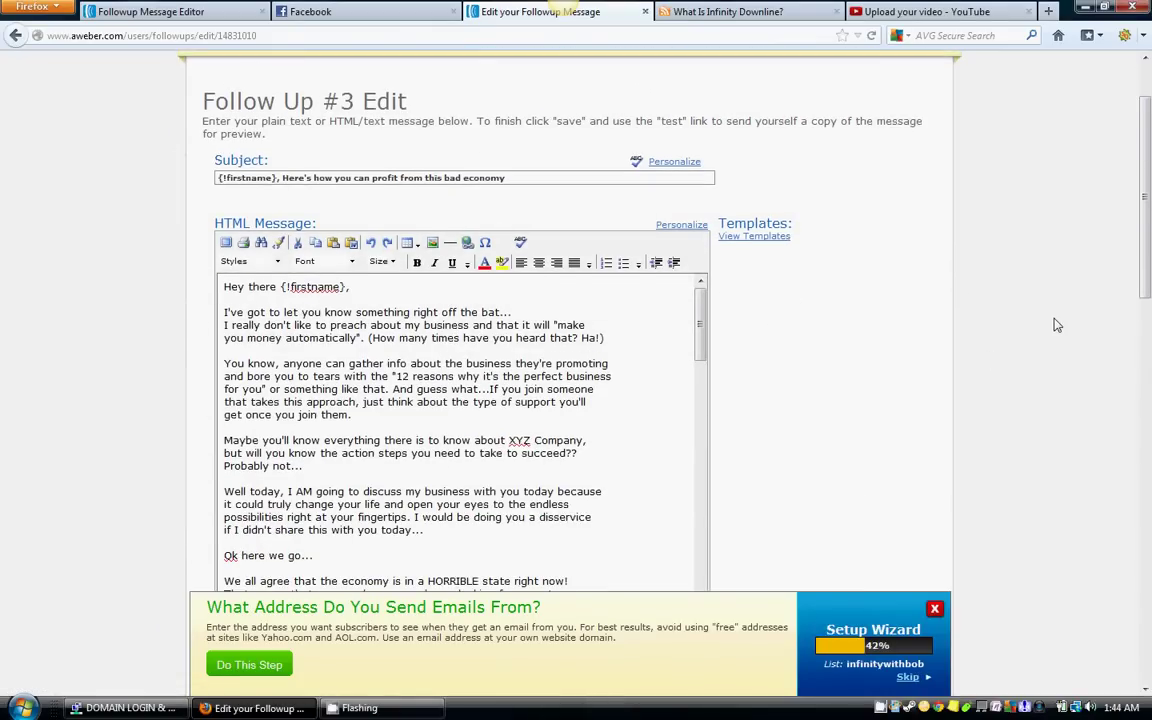
{"action": "scroll", "coordinate": [1000, 324], "scroll_direction": "down", "scroll_amount": 4}
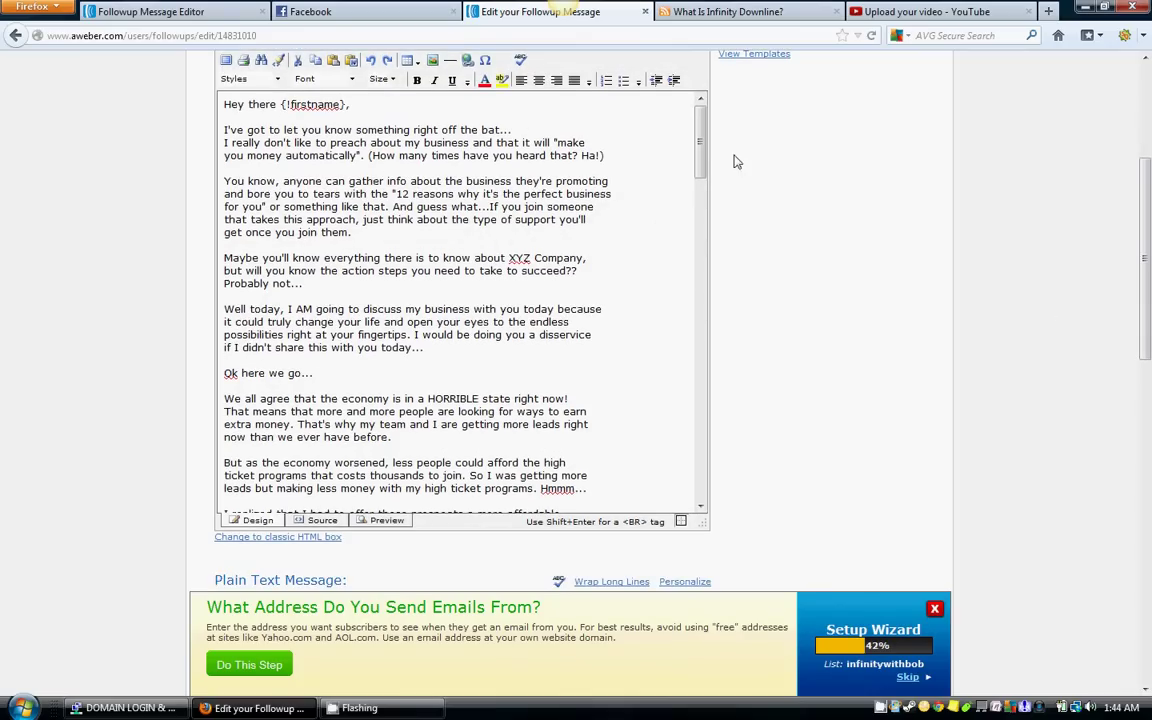
{"action": "left_click_drag", "start_coordinate": [702, 134], "coordinate": [699, 256]}
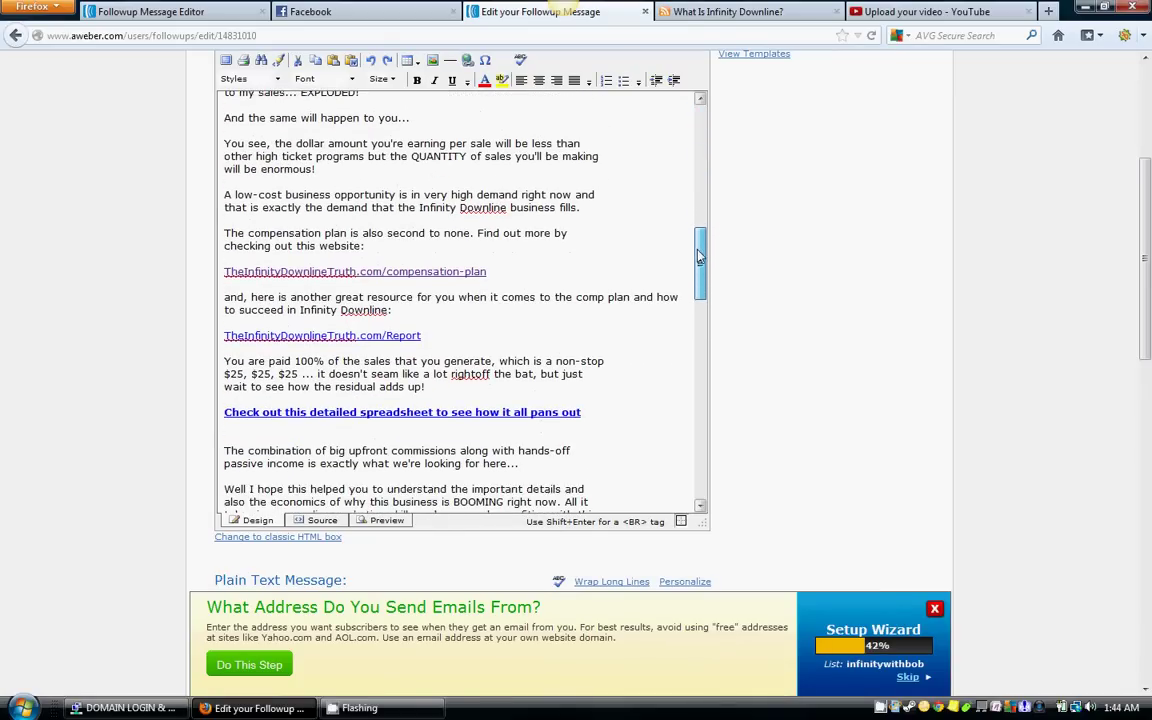
{"action": "left_click", "coordinate": [309, 296]}
{"action": "scroll", "coordinate": [560, 330], "scroll_direction": "down", "scroll_amount": 2}
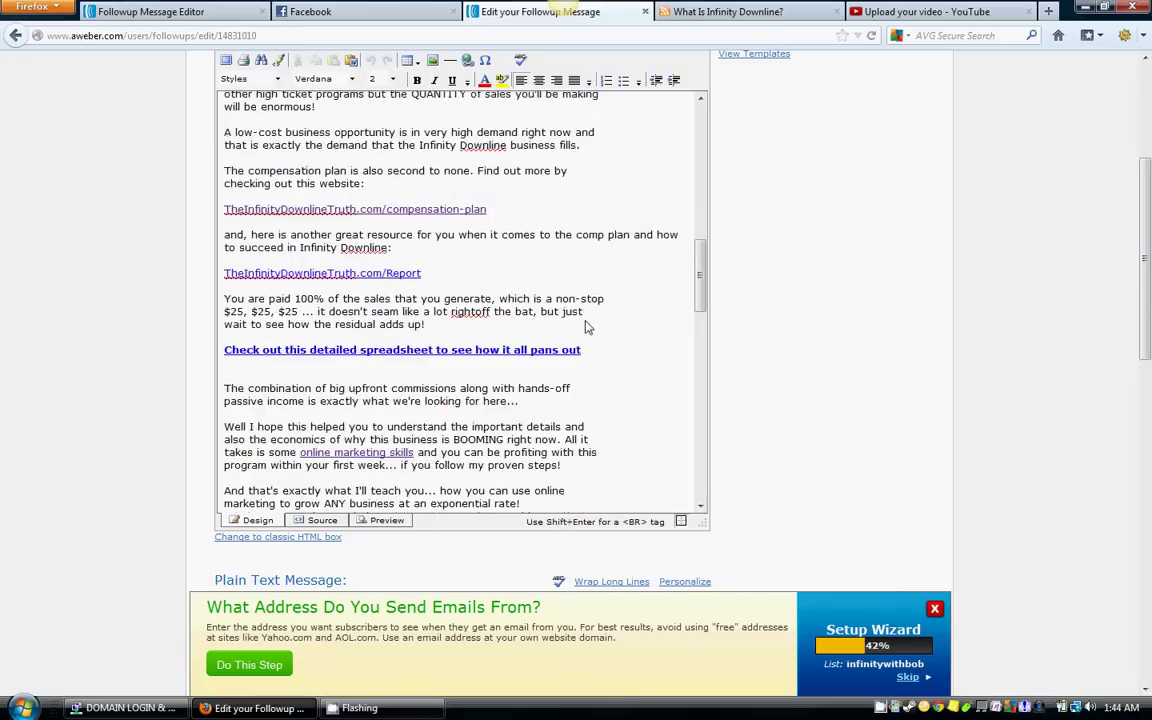
{"action": "scroll", "coordinate": [614, 323], "scroll_direction": "down", "scroll_amount": 2}
{"action": "scroll", "coordinate": [614, 323], "scroll_direction": "down", "scroll_amount": 10}
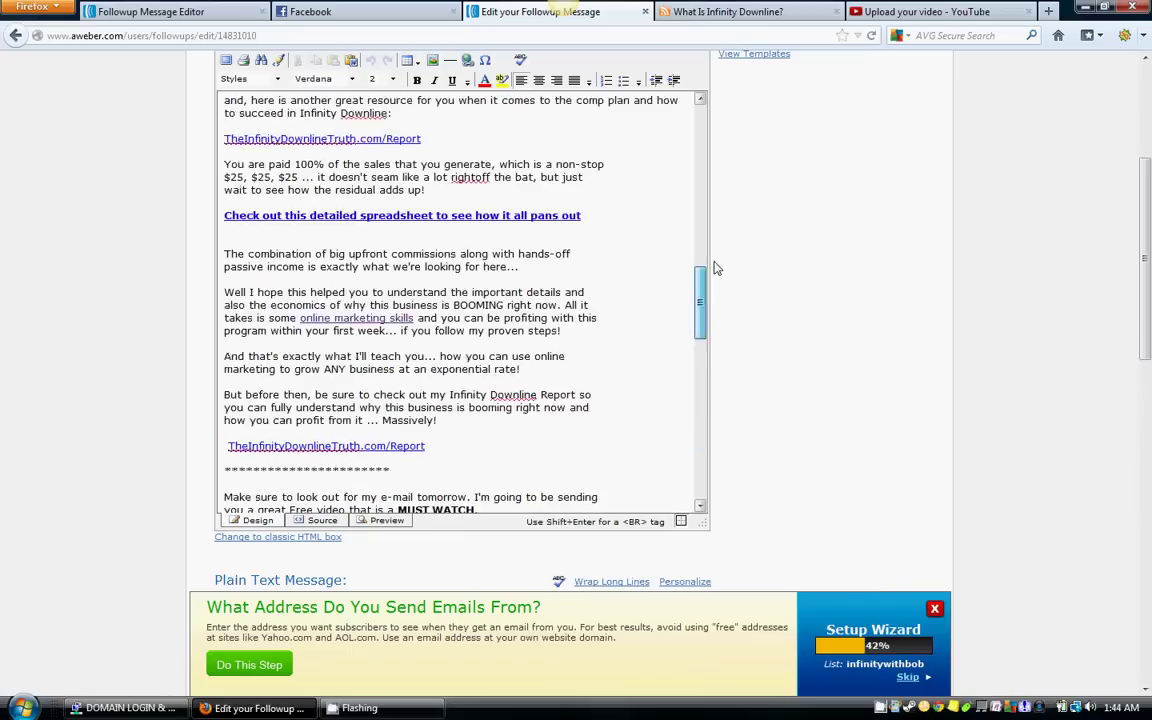
{"action": "scroll", "coordinate": [700, 290], "scroll_direction": "up", "scroll_amount": 15}
{"action": "scroll", "coordinate": [1034, 233], "scroll_direction": "up", "scroll_amount": 5}
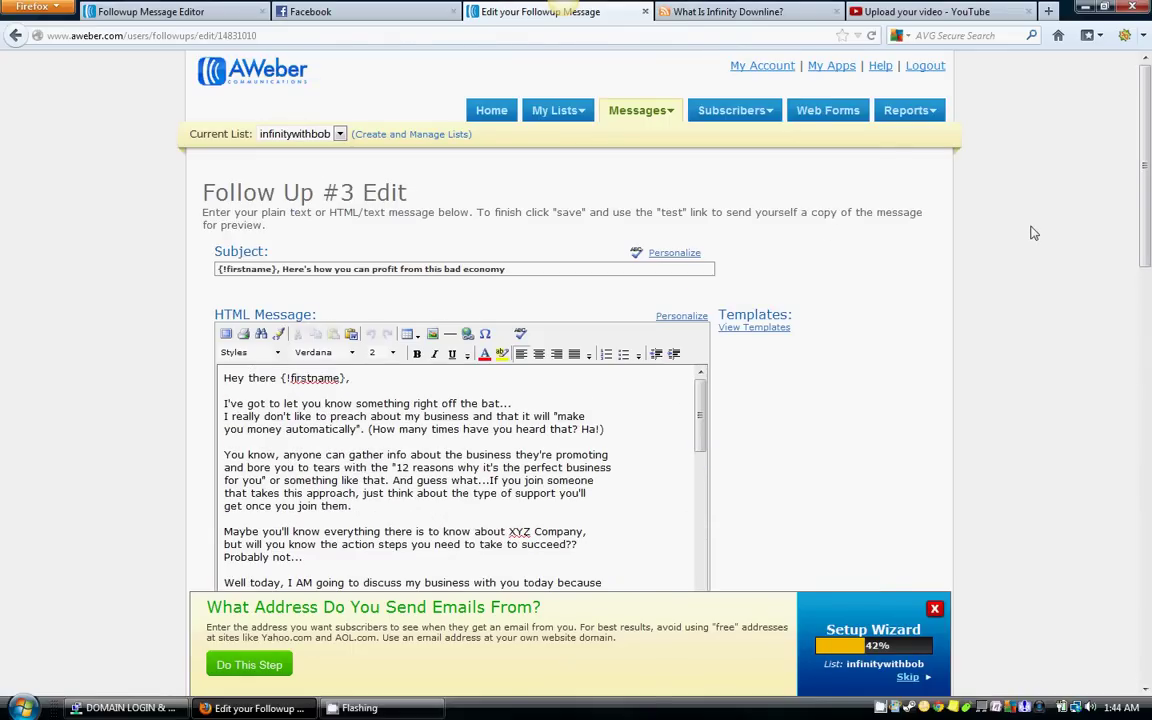
Return to the Follow Up Messages list of infinitywithbob and look over the whole message sequence again
{"action": "left_click", "coordinate": [16, 35]}
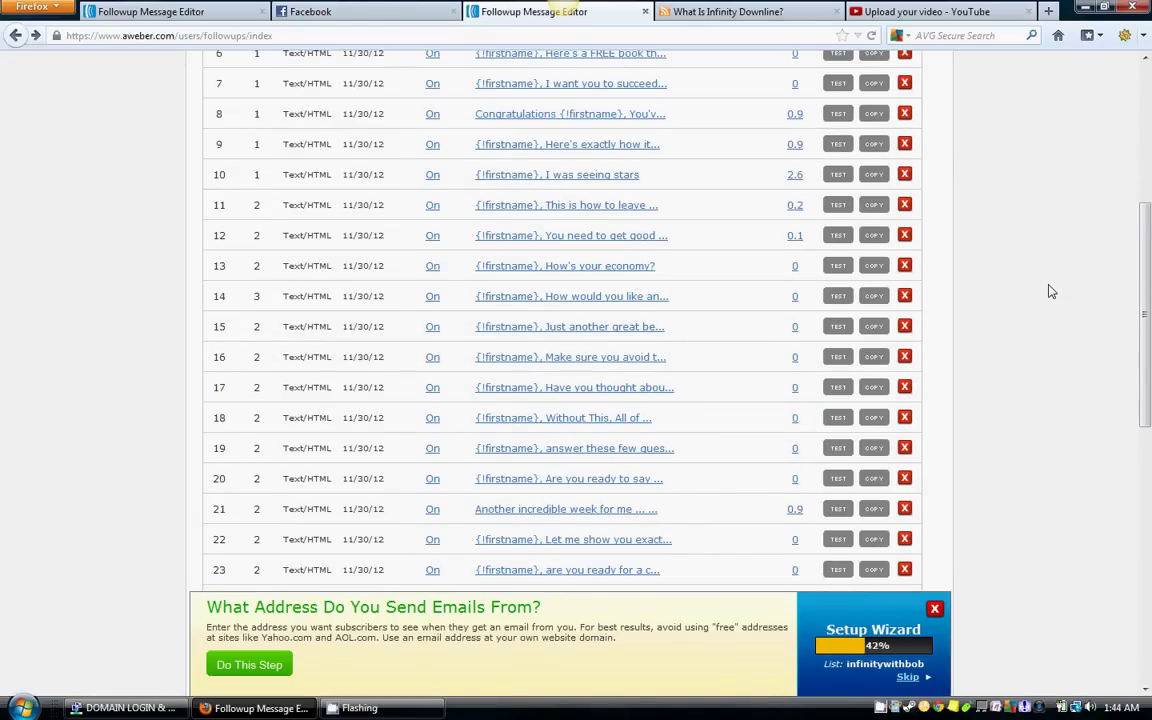
{"action": "scroll", "coordinate": [1040, 289], "scroll_direction": "down", "scroll_amount": 6}
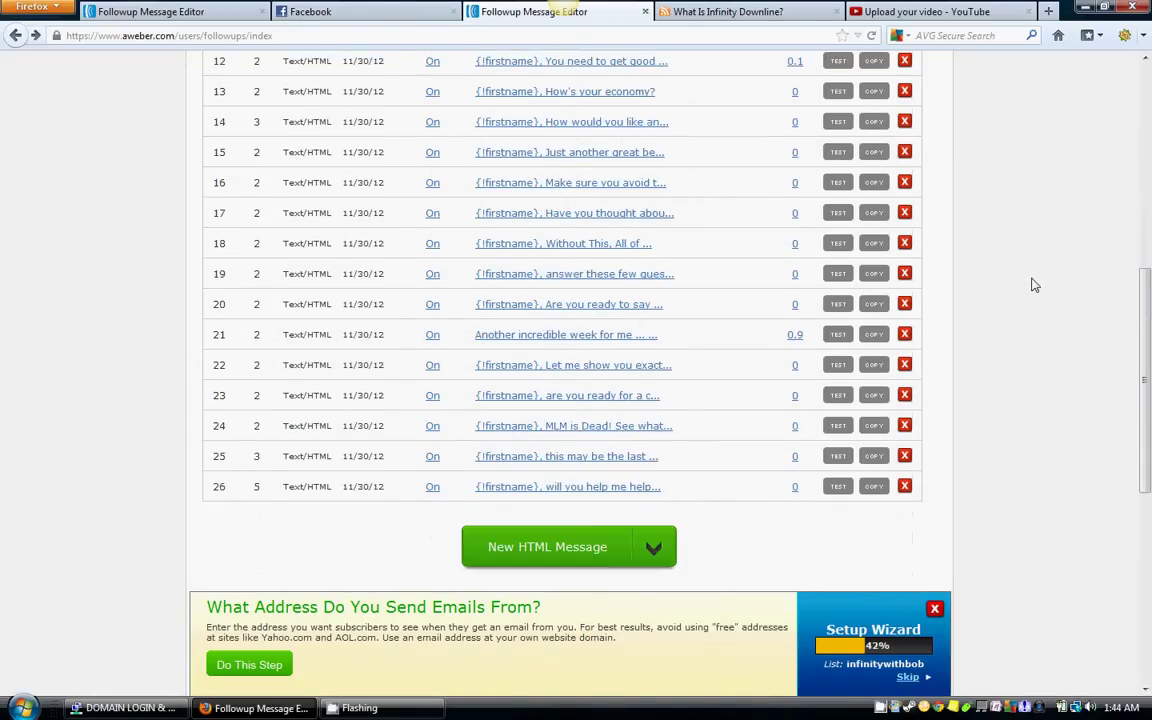
{"action": "scroll", "coordinate": [1035, 287], "scroll_direction": "up", "scroll_amount": 7}
{"action": "scroll", "coordinate": [1035, 287], "scroll_direction": "up", "scroll_amount": 5}
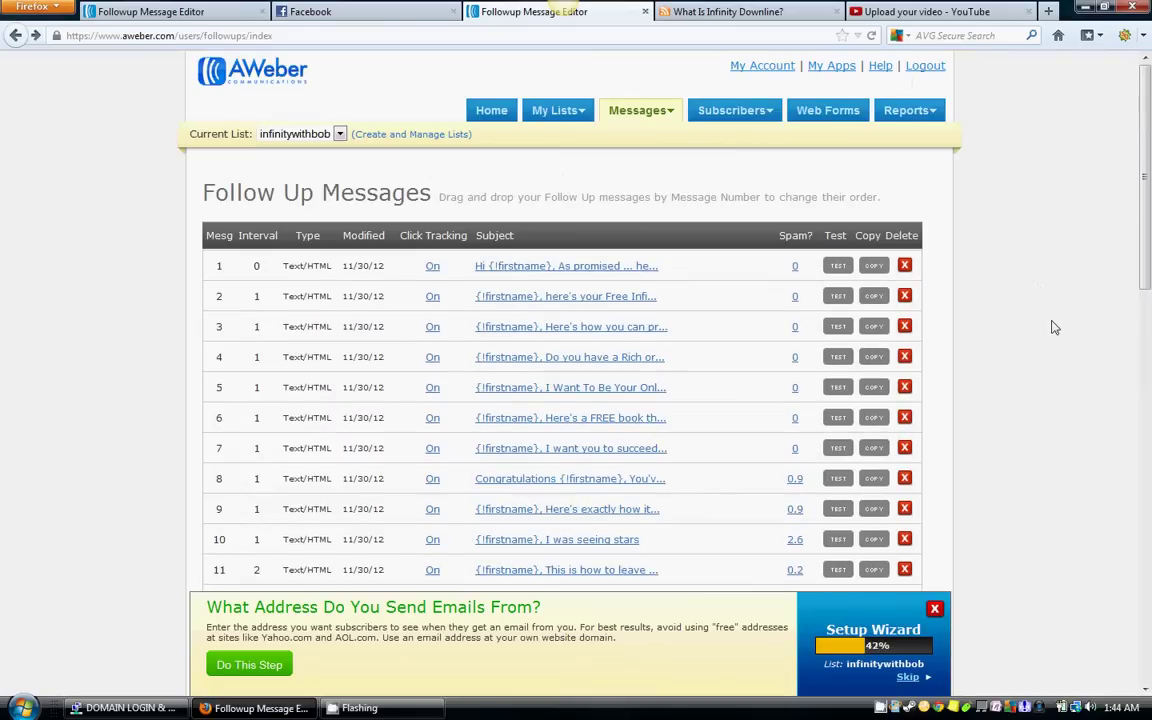